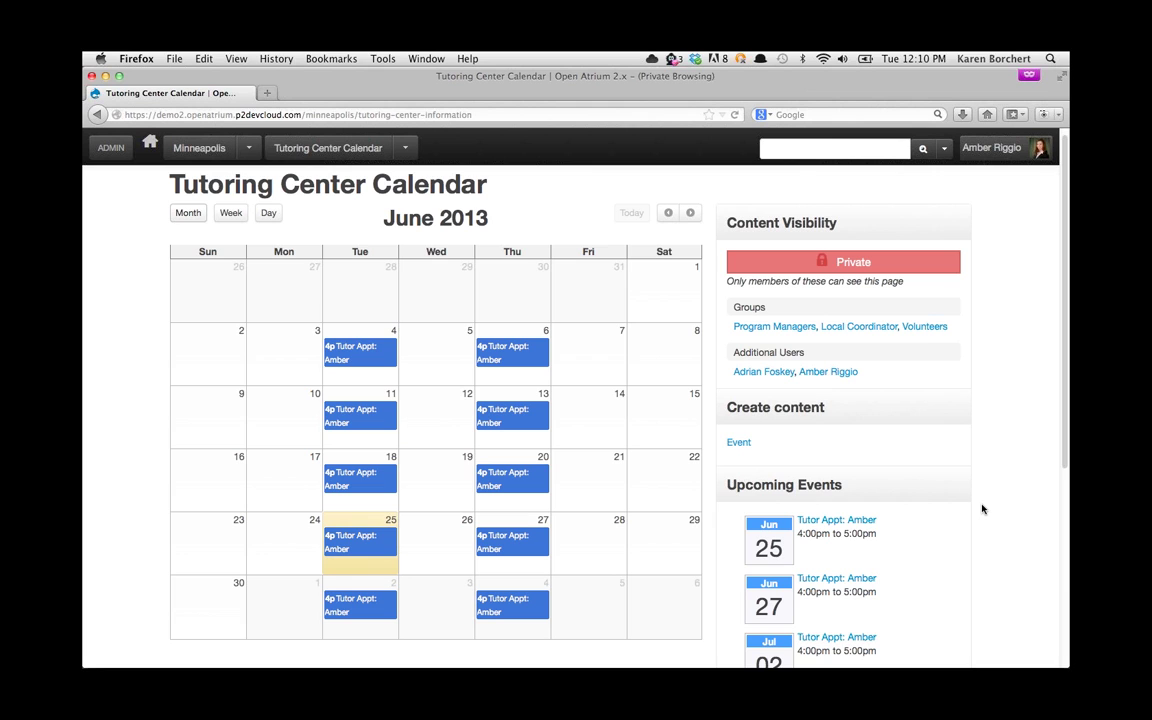
pyautogui.scroll(-5, 982, 509)
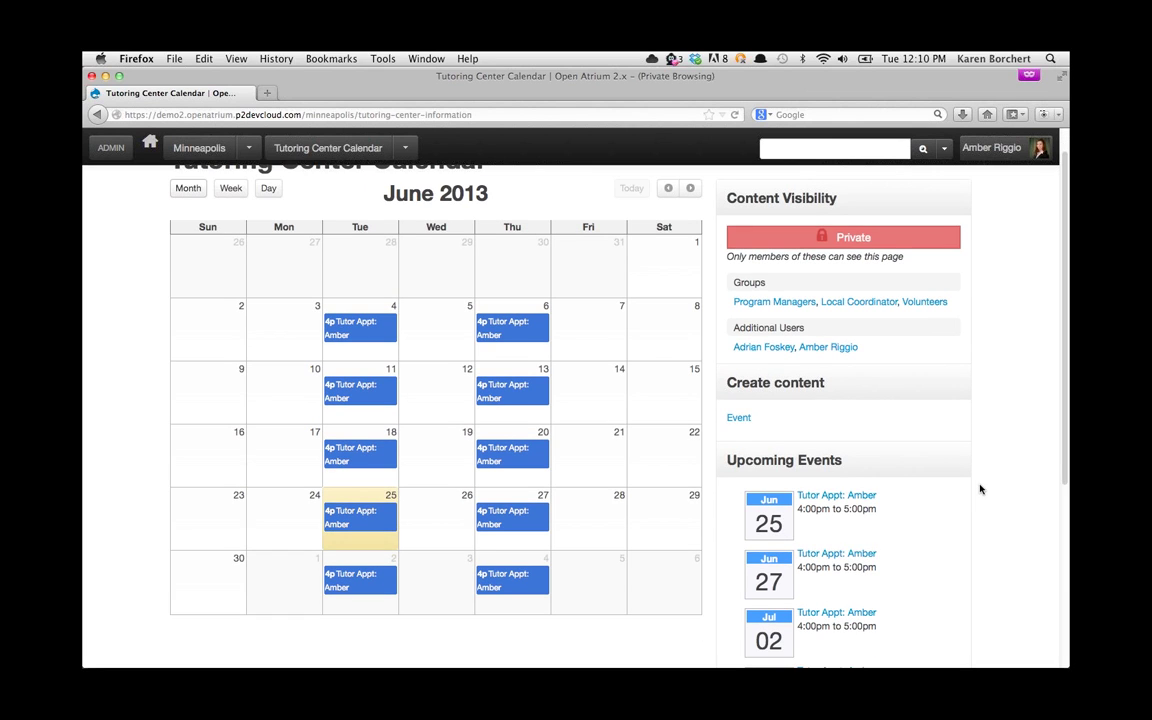
pyautogui.scroll(4, 980, 489)
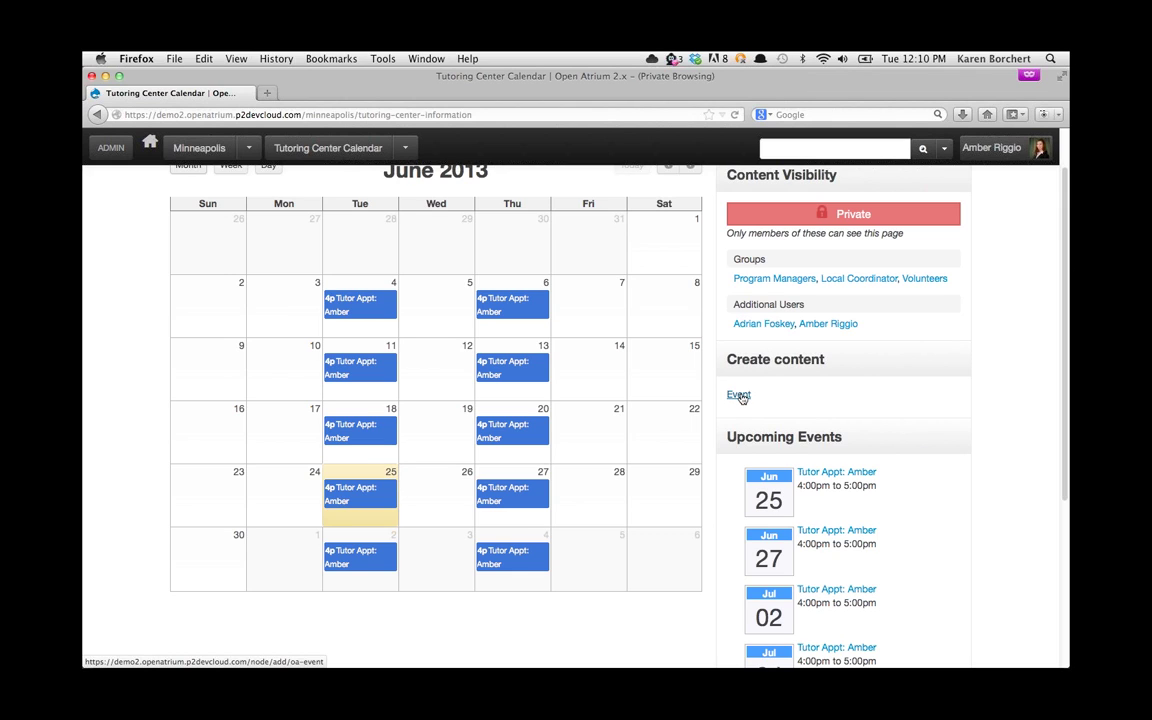
pyautogui.scroll(2, 740, 397)
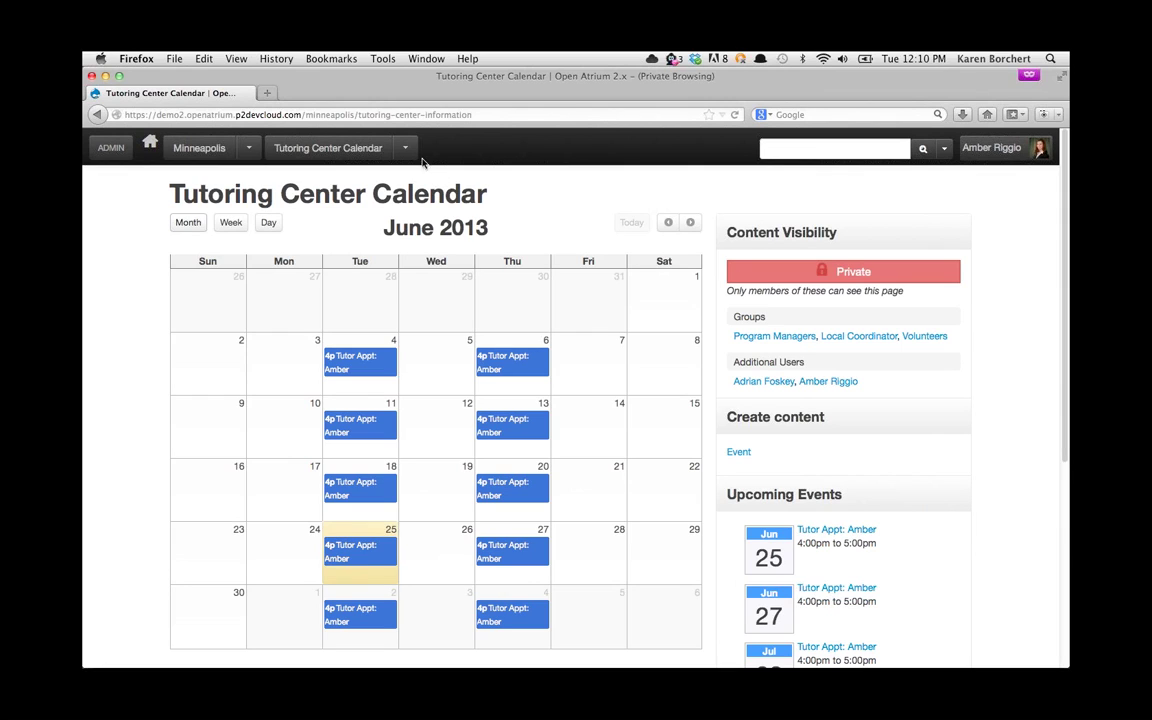
pyautogui.click(405, 147)
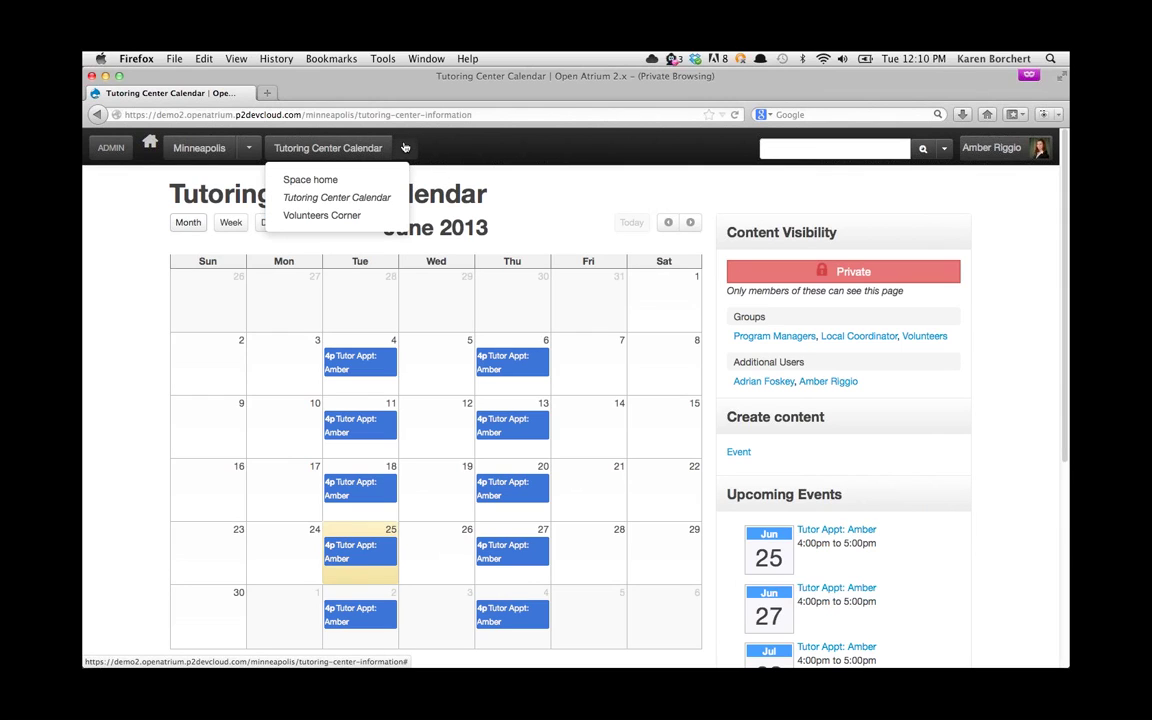
# Step: Choose Volunteers Corner from the Tutoring Center Calendar dropdown to view its 'Bonding with Students' post
pyautogui.click(368, 216)
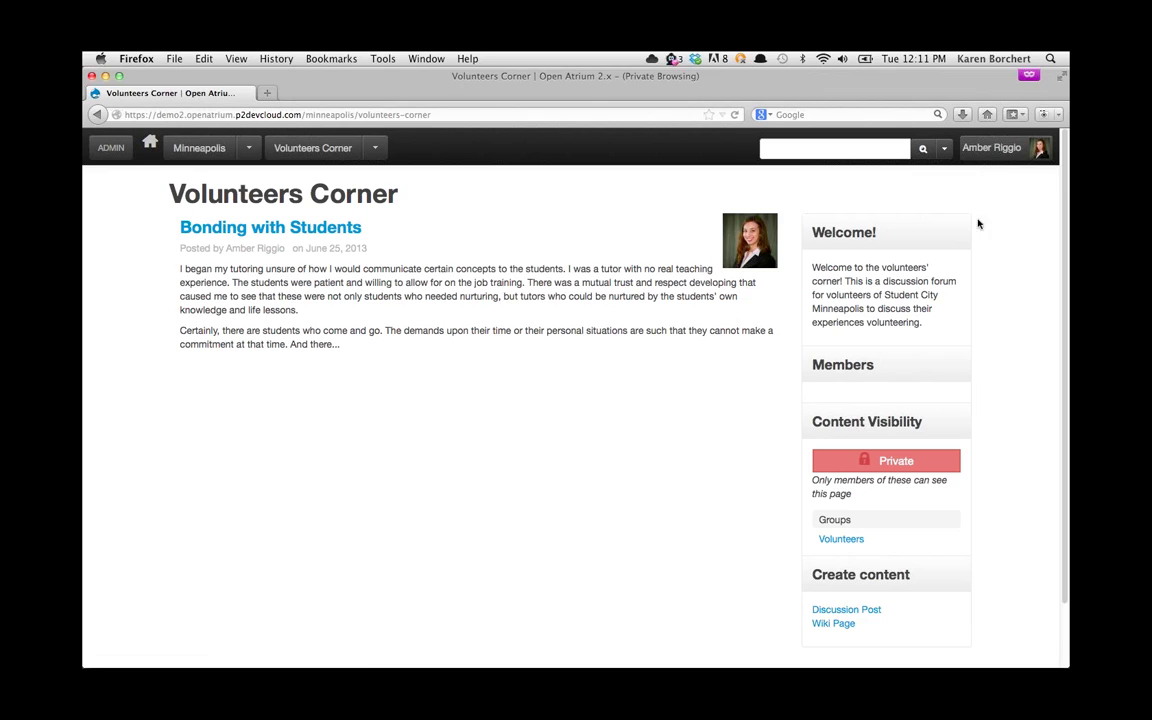
# Step: Log out of the admin account and try logging in as another member
pyautogui.click(973, 151)
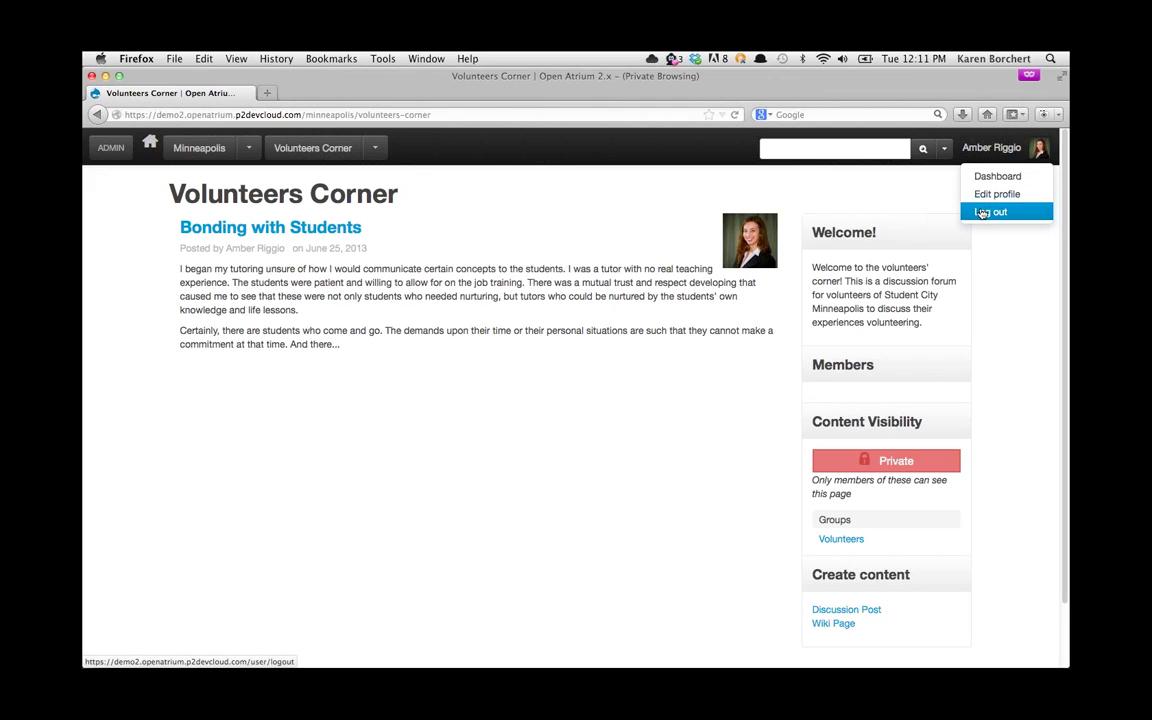
pyautogui.click(982, 213)
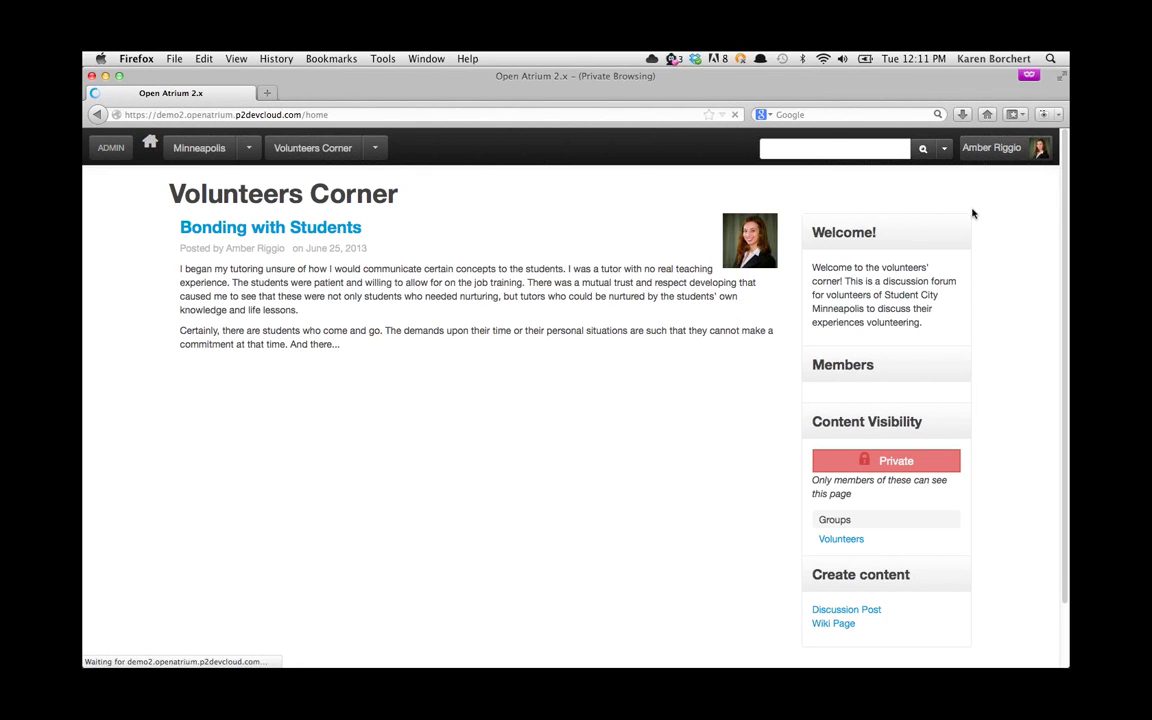
pyautogui.click(653, 388)
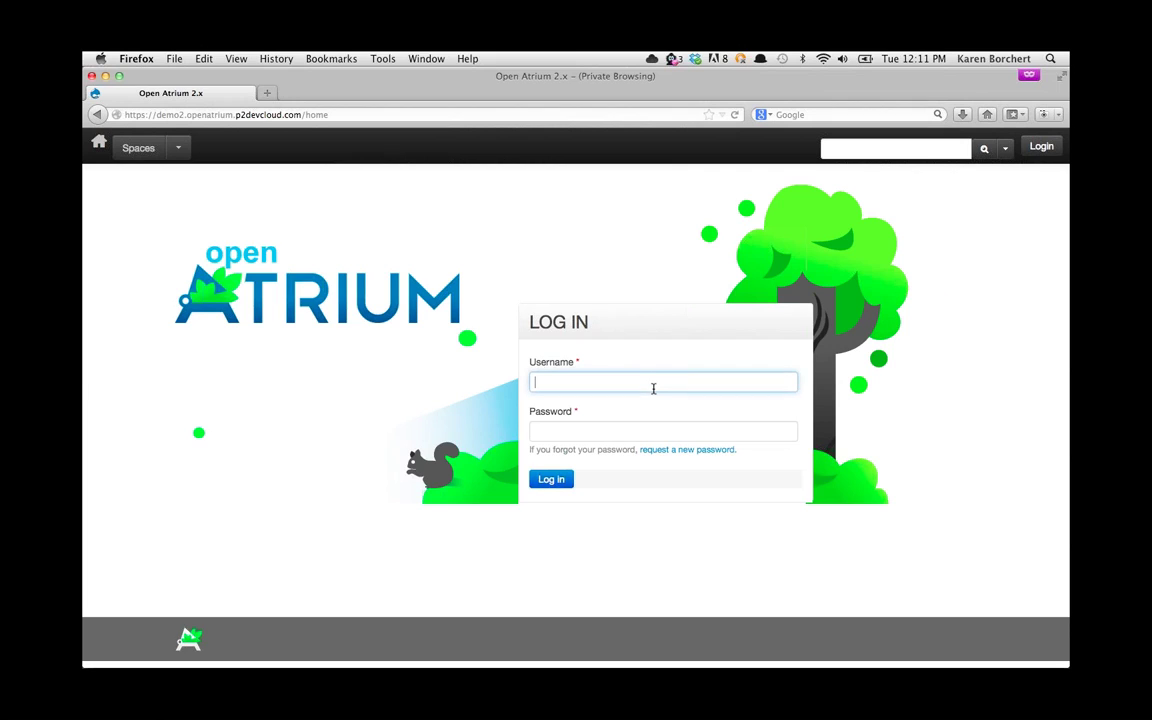
pyautogui.press('Tab')
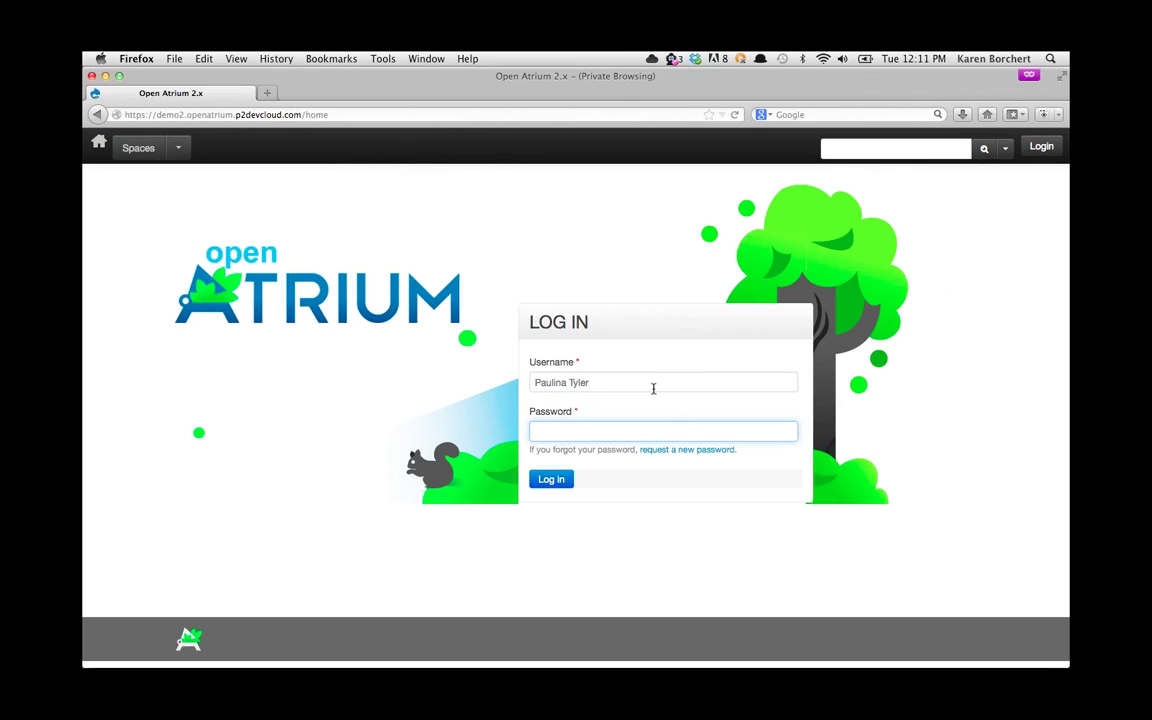
pyautogui.write('••••••')
pyautogui.click(541, 482)
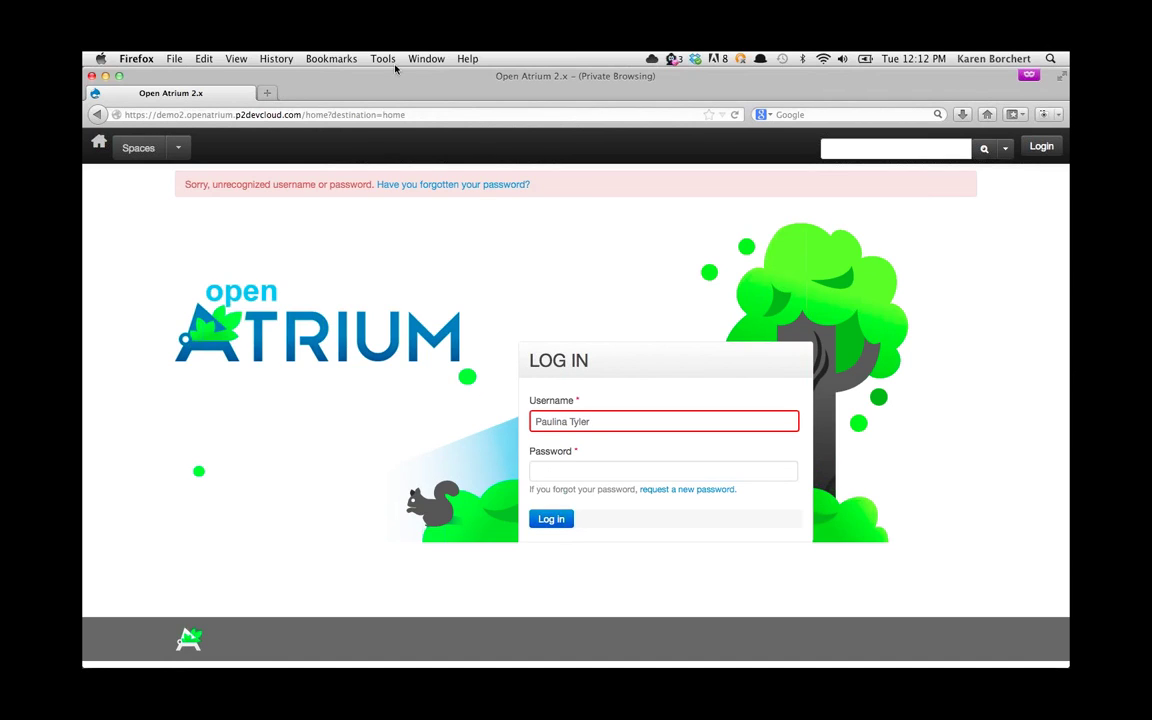
# Step: Re-enter that member's password and submit again; the login is rejected as unrecognized
pyautogui.click(548, 473)
pyautogui.write('••••••')
pyautogui.press('Return')
pyautogui.moveTo(437, 77); pyautogui.dragTo(434, 105)
# Step: Back in the admin's window, go home and open the Affiliate Resources space under Student City Spaces
pyautogui.click(427, 75)
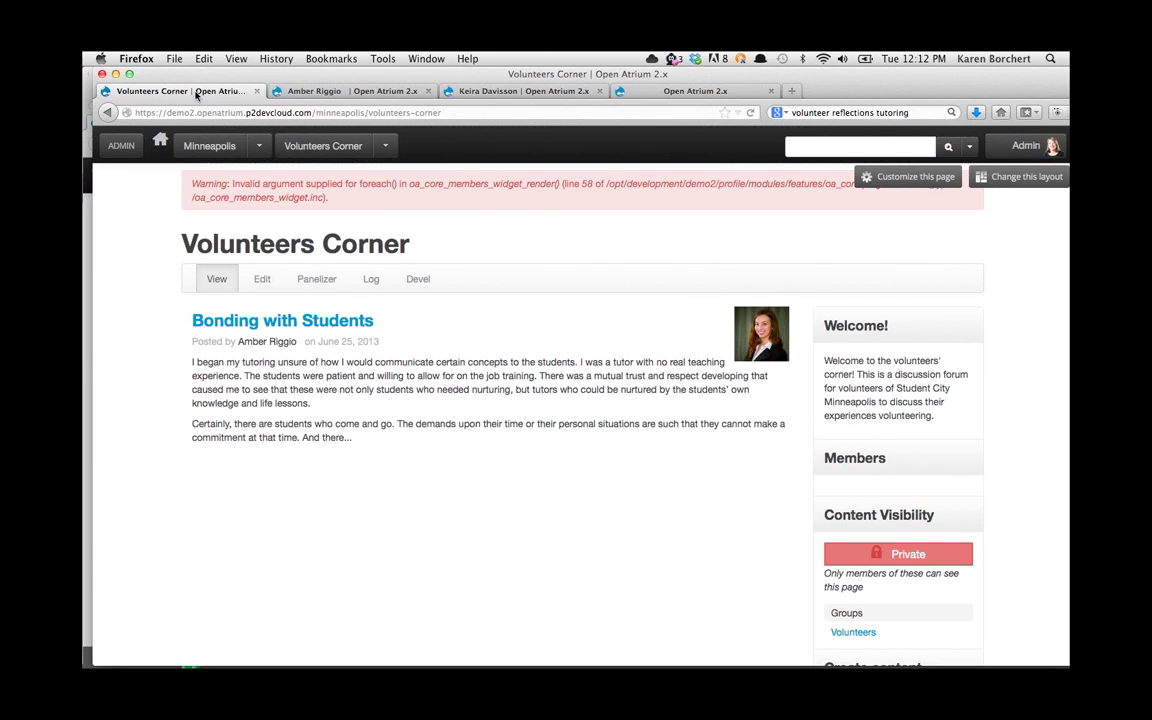
pyautogui.click(155, 140)
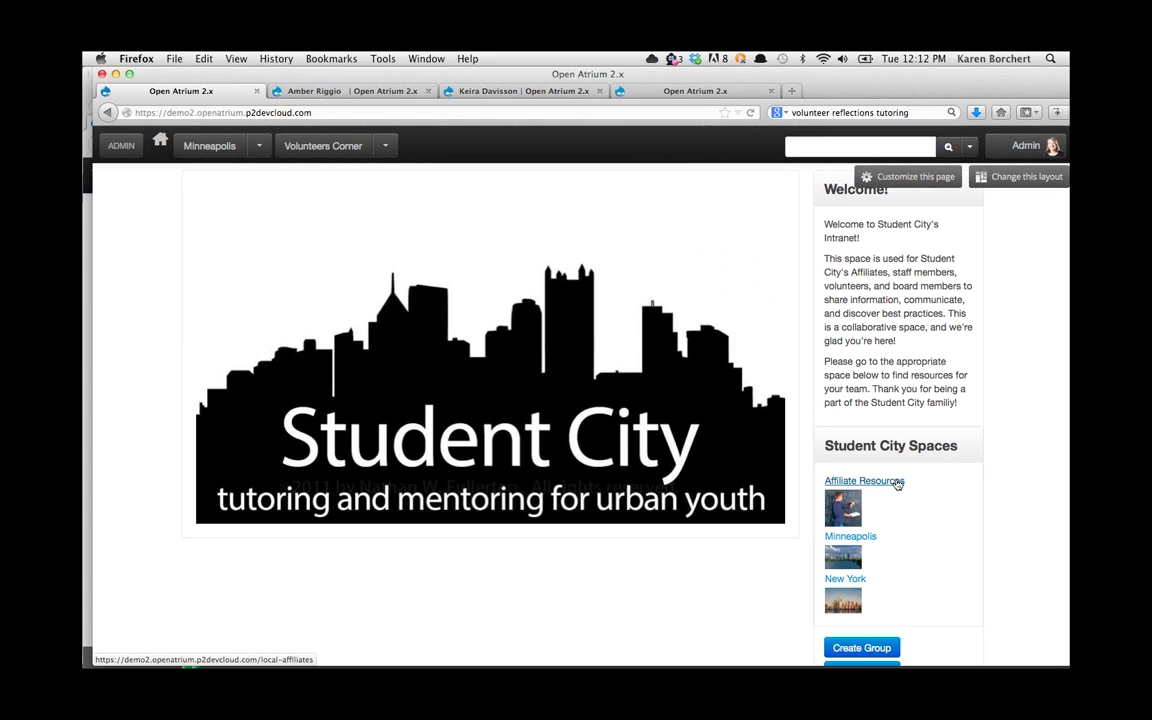
pyautogui.click(897, 483)
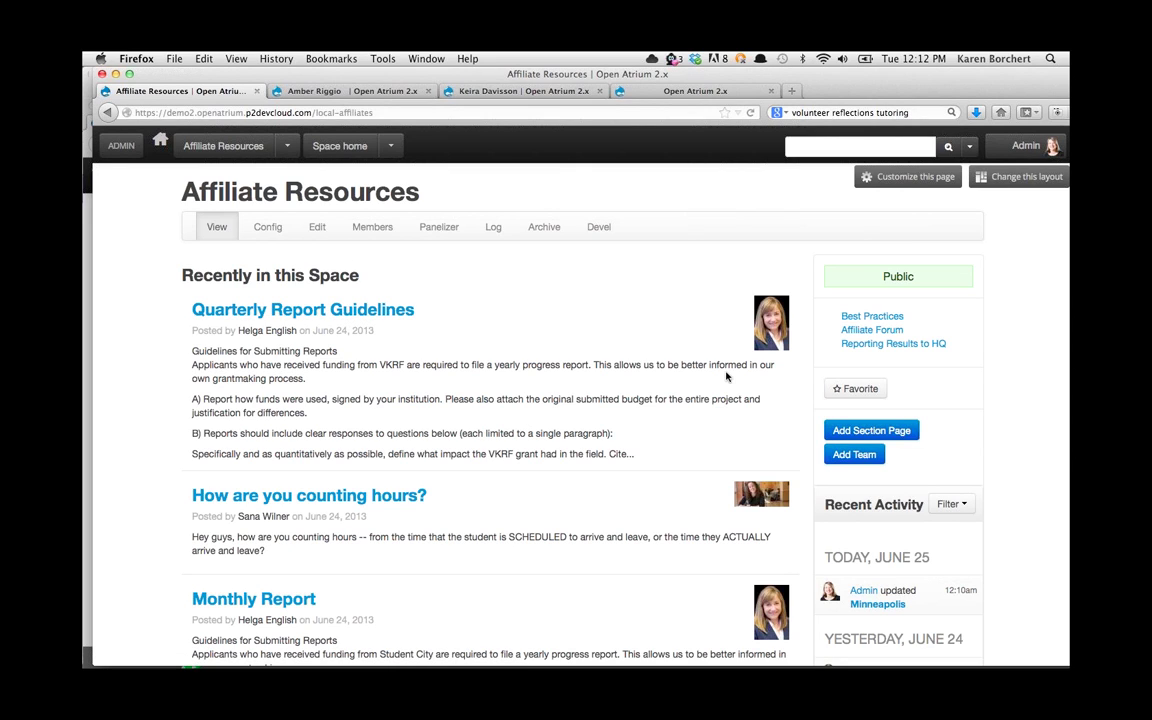
# Step: Open Reporting Results to HQ, then the 'How are you counting hours?' discussion from Recent Activity
pyautogui.click(855, 345)
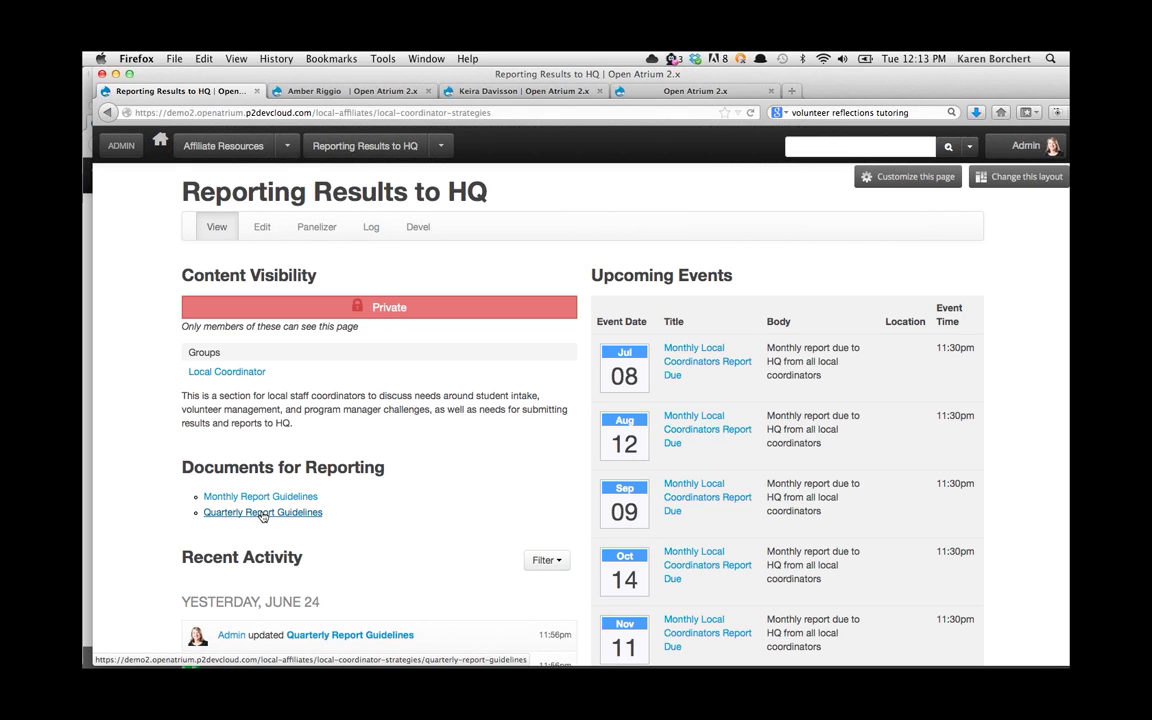
pyautogui.scroll(-3, 303, 555)
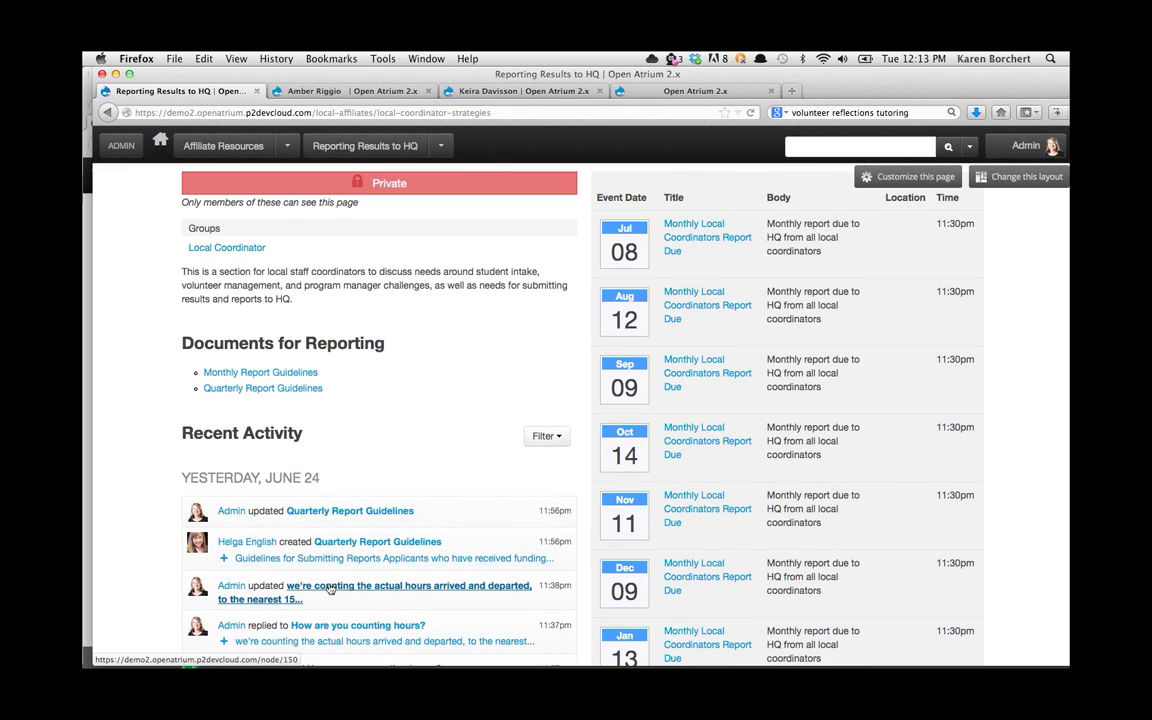
pyautogui.click(340, 625)
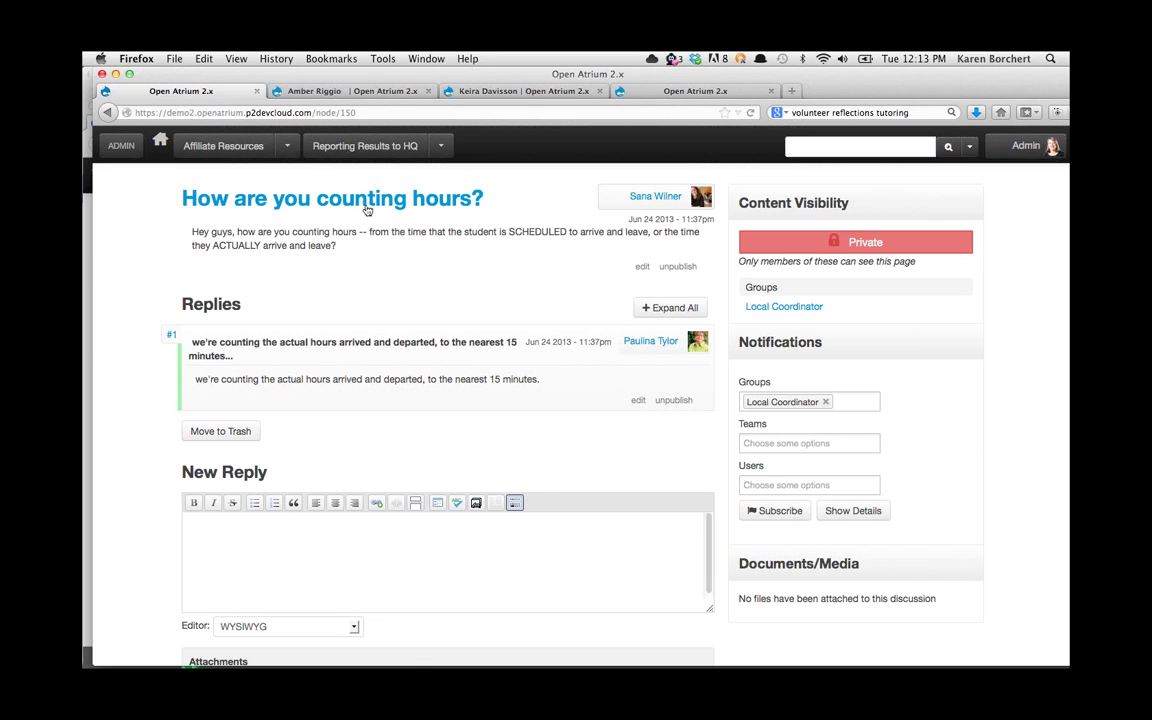
# Step: Use the section dropdown to visit Affiliate Forum, then switch to Best Practices
pyautogui.click(437, 148)
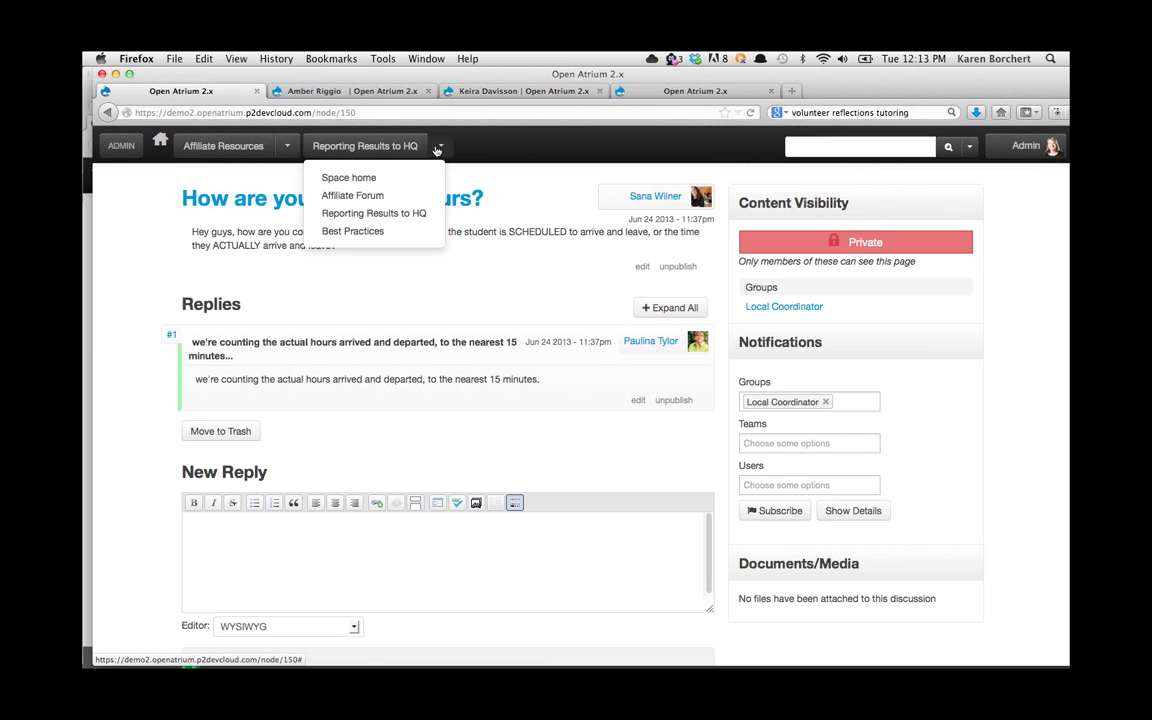
pyautogui.click(422, 191)
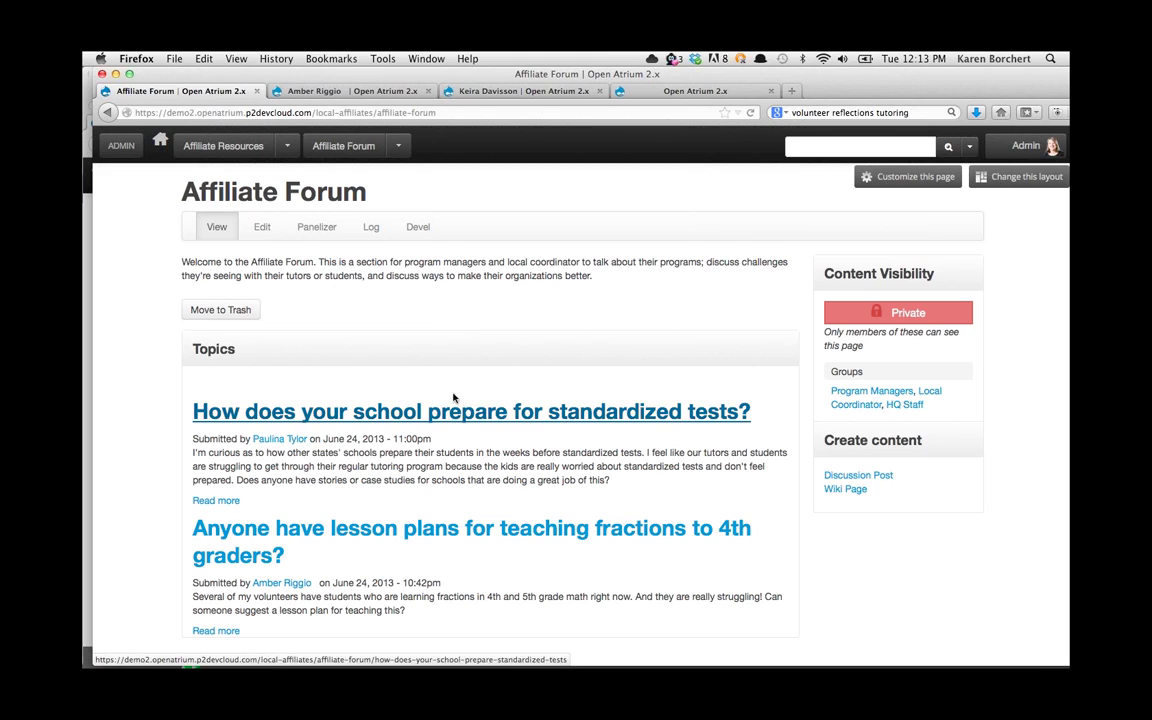
pyautogui.click(398, 148)
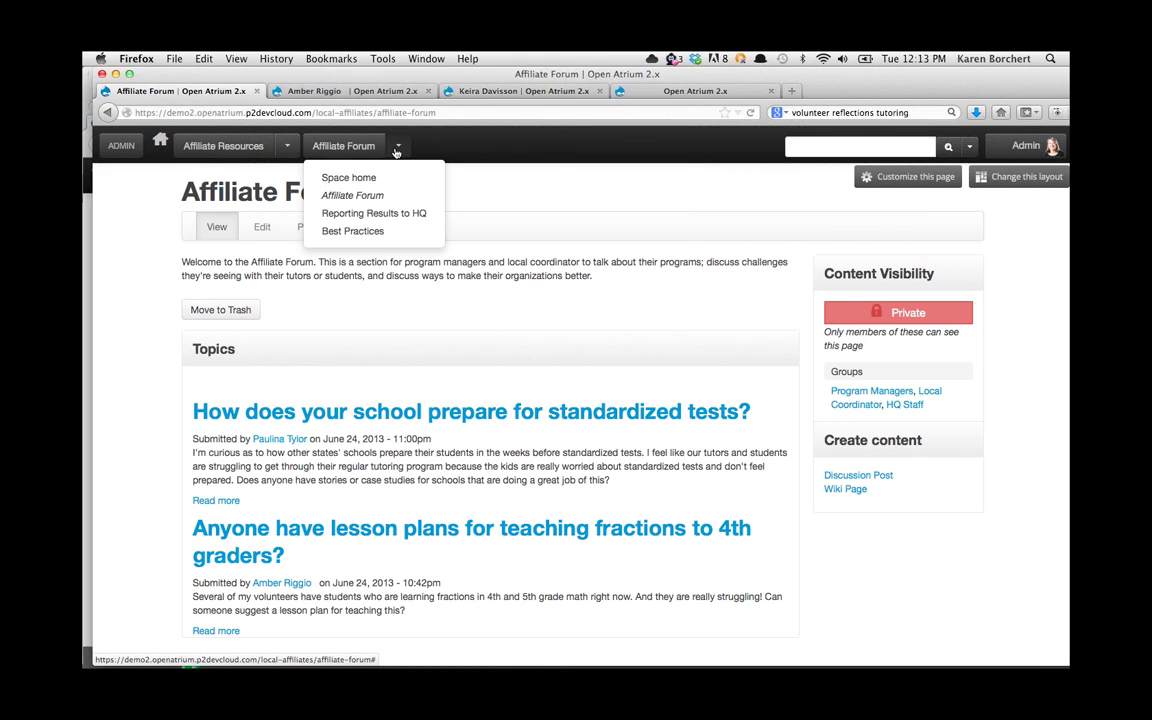
pyautogui.click(375, 231)
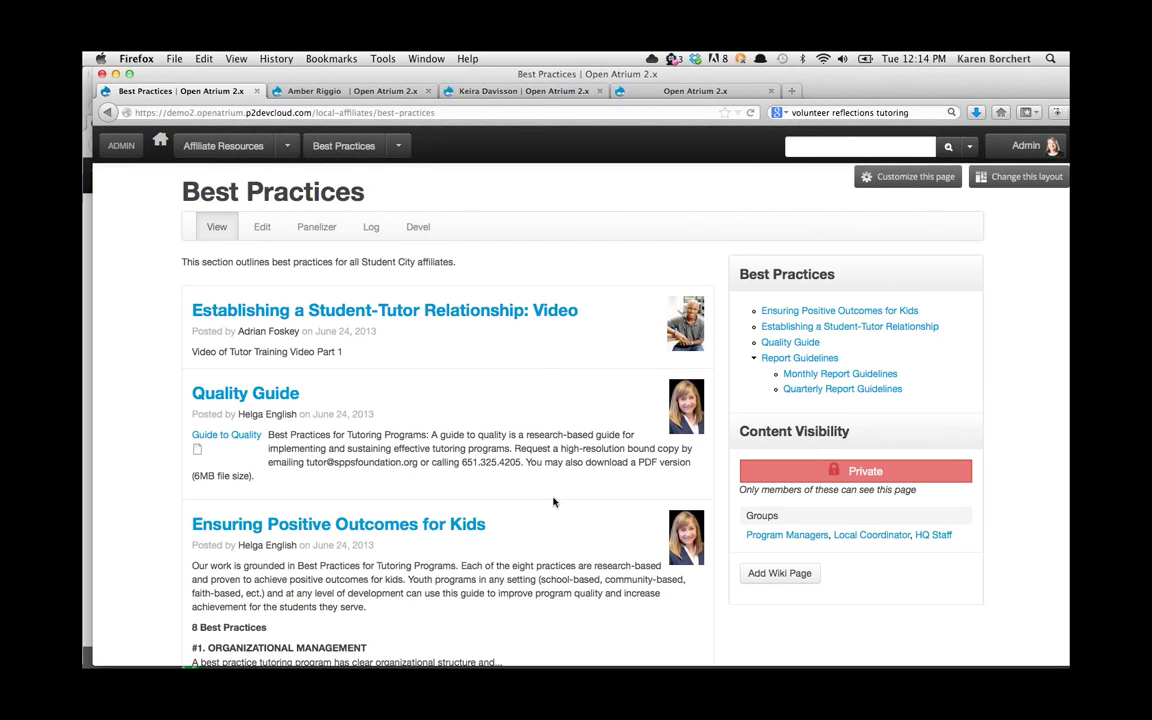
# Step: Open the 'Establishing a Student-Tutor Relationship: Video' post and look over its embedded video
pyautogui.click(465, 312)
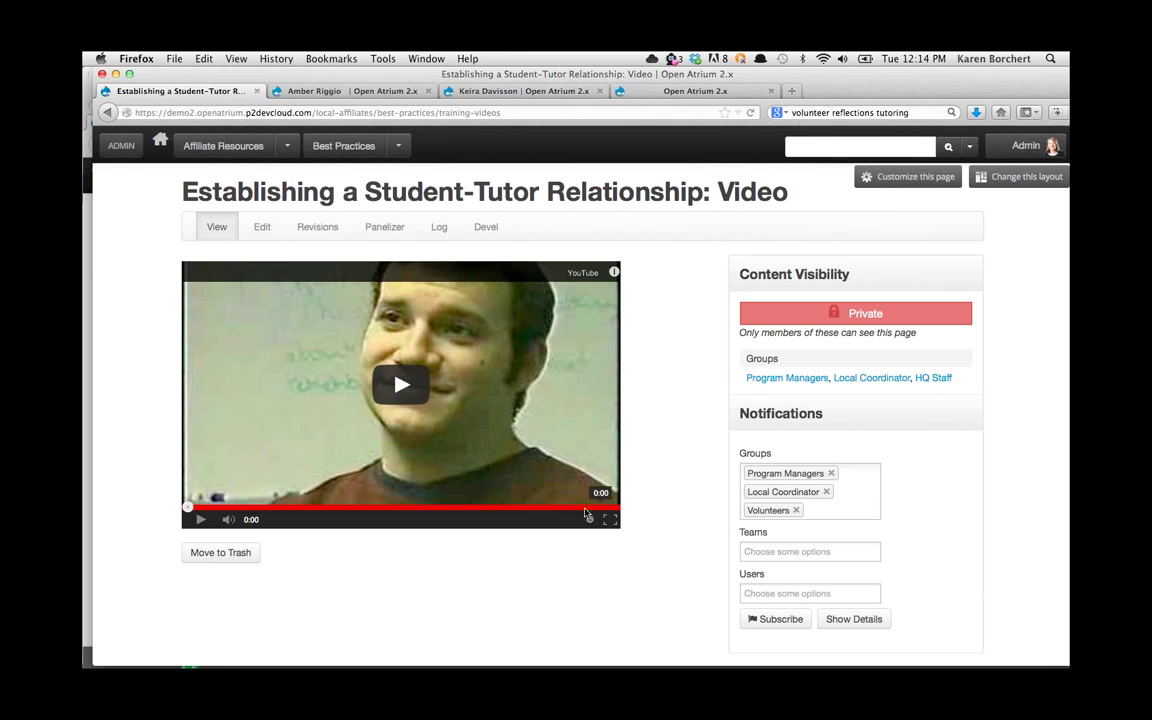
pyautogui.scroll(-2, 640, 604)
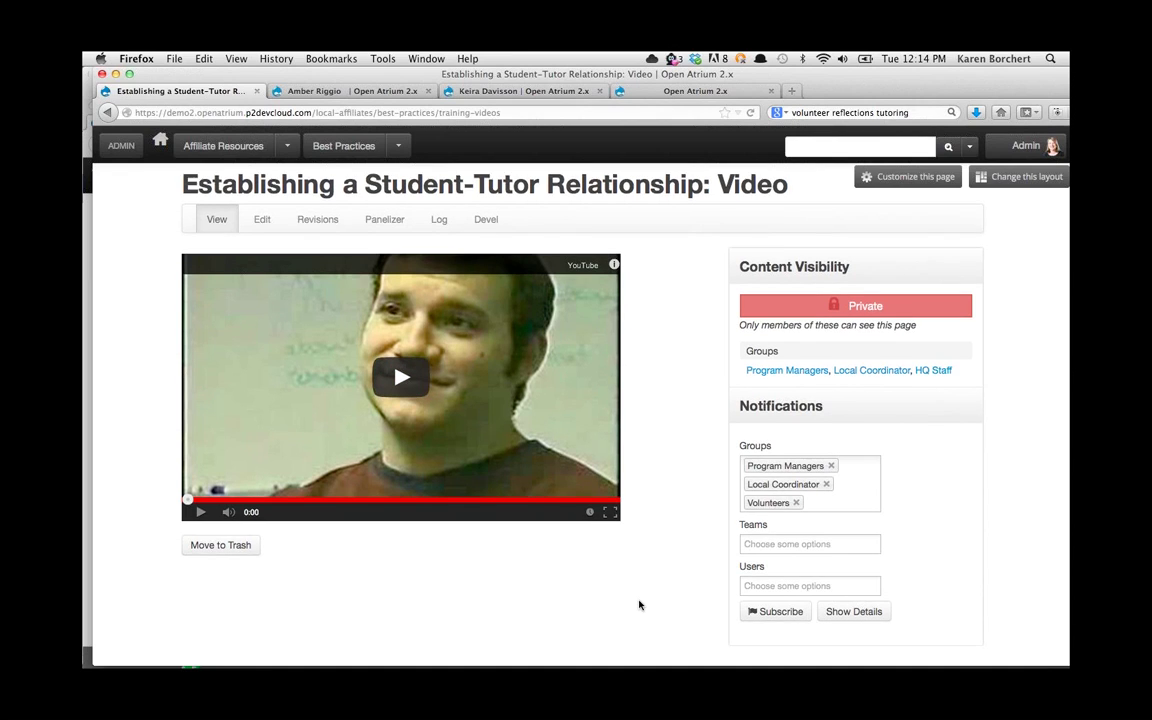
pyautogui.scroll(2, 640, 604)
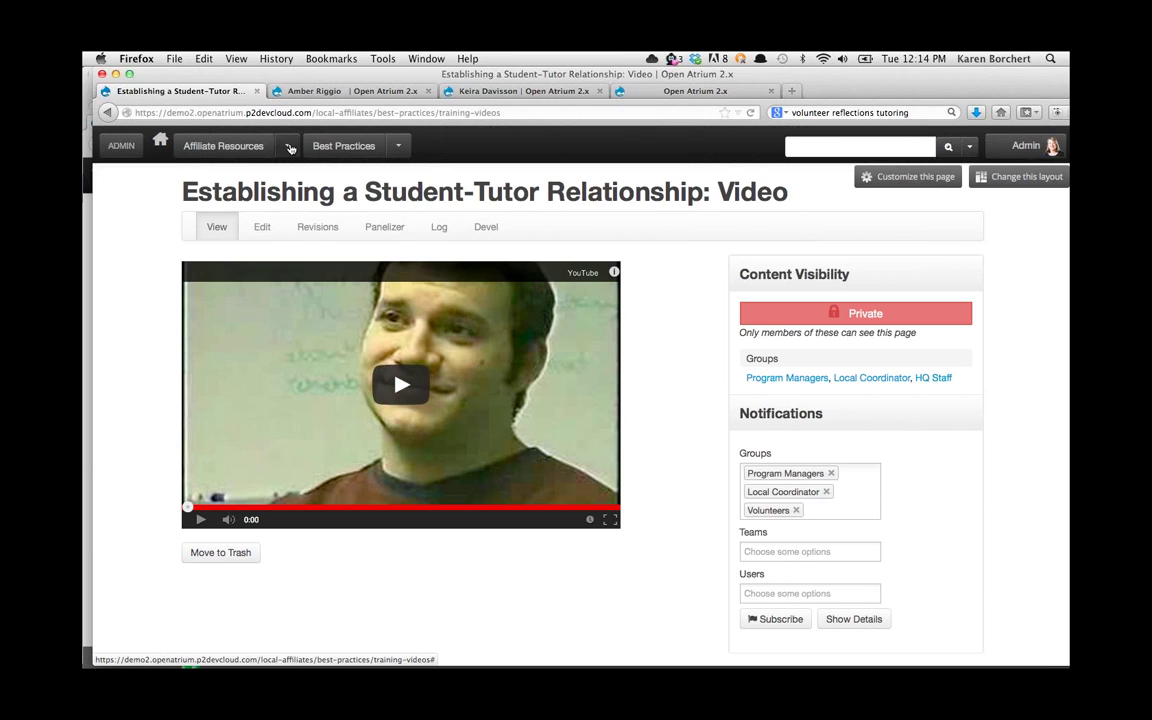
# Step: Switch to Board Resources, browse recent posts like Q1 2013 Financial Statements, then enter How Can I Help?
pyautogui.click(288, 146)
pyautogui.click(258, 227)
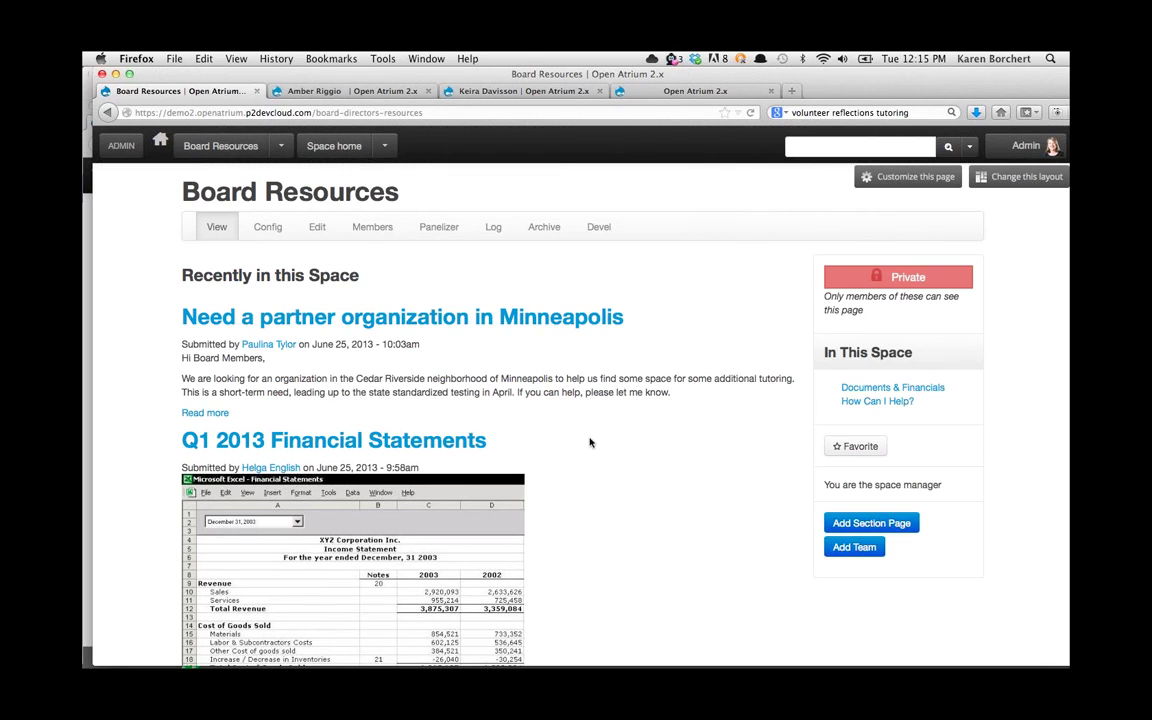
pyautogui.scroll(-4, 590, 442)
pyautogui.scroll(1, 590, 442)
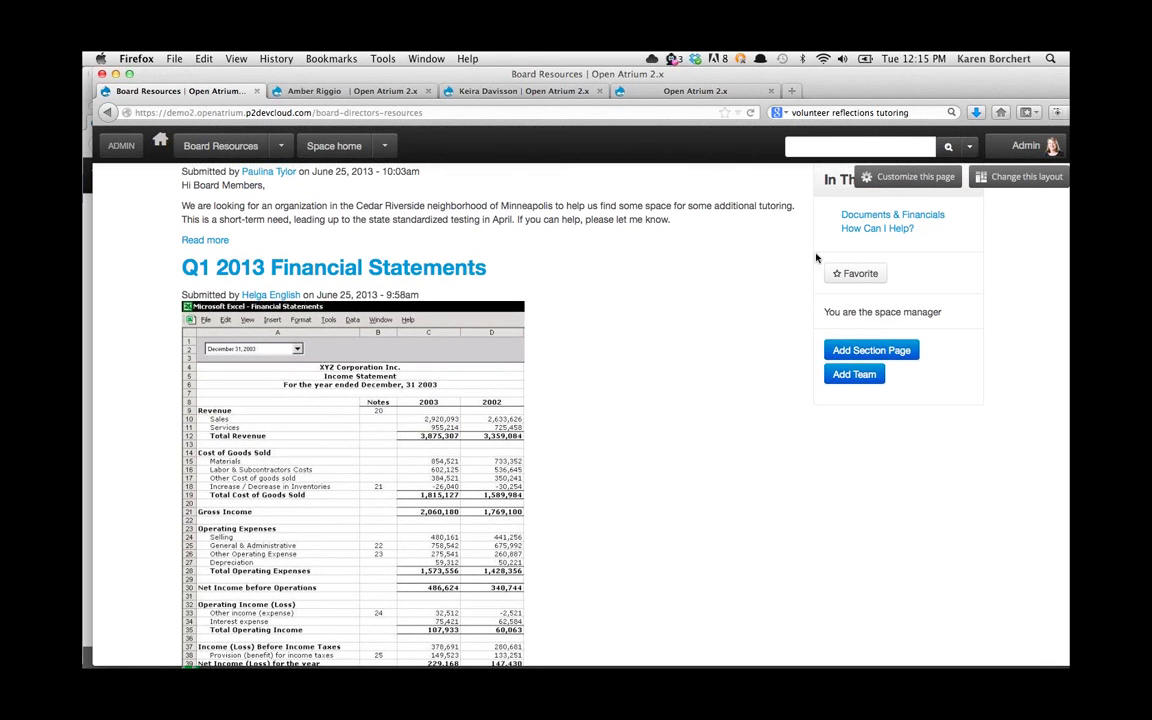
pyautogui.scroll(-2, 585, 272)
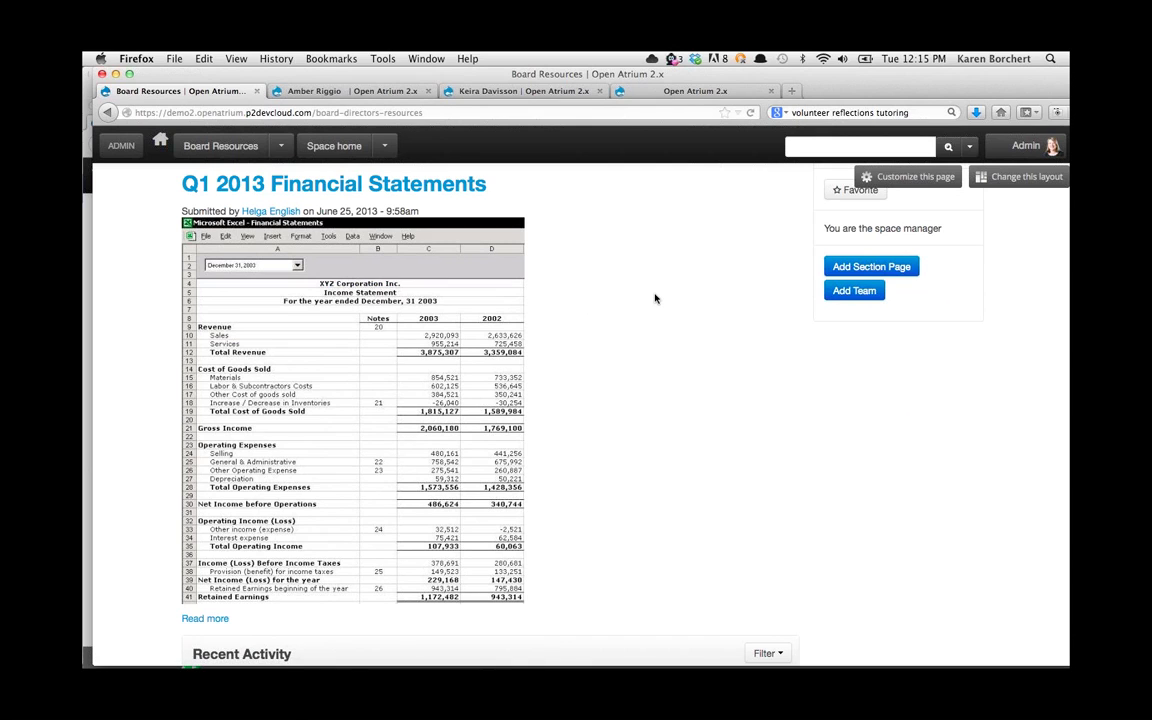
pyautogui.scroll(-2, 655, 298)
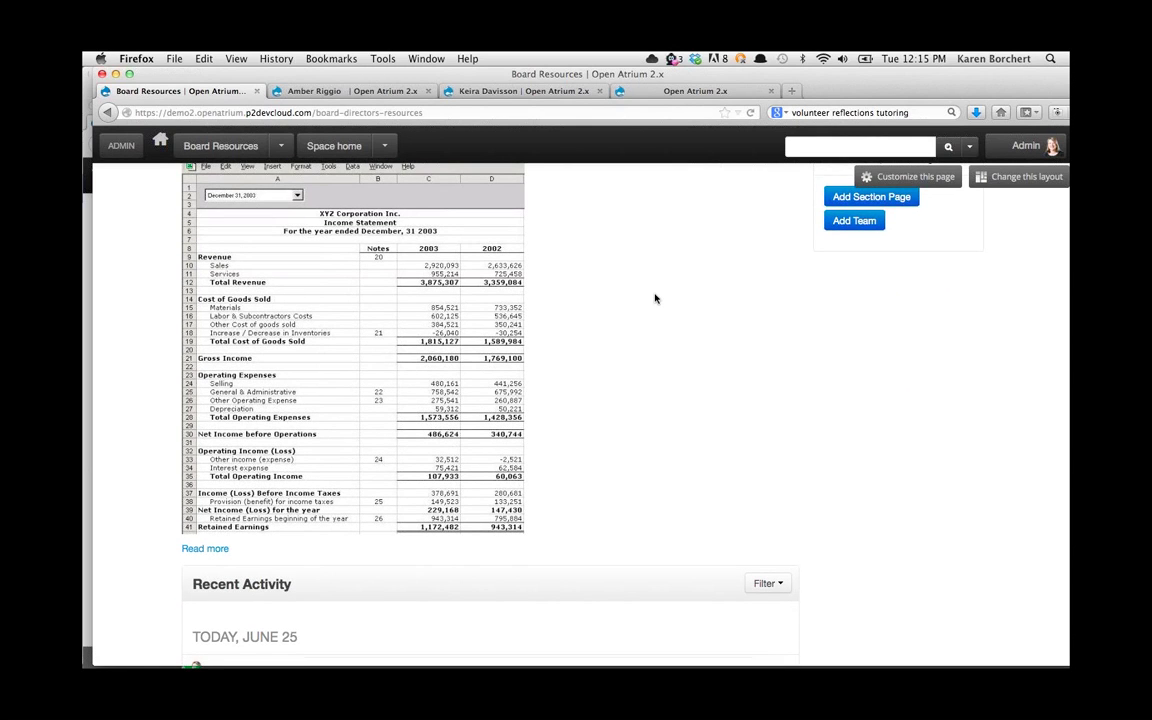
pyautogui.scroll(8, 655, 298)
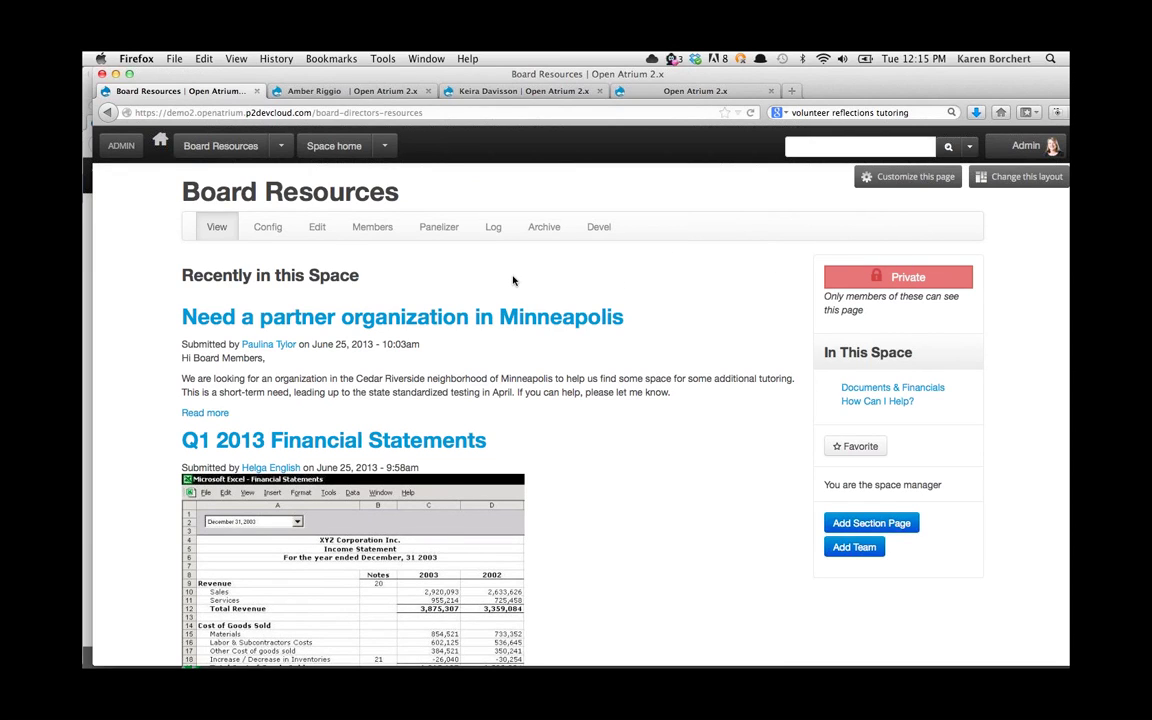
pyautogui.click(866, 402)
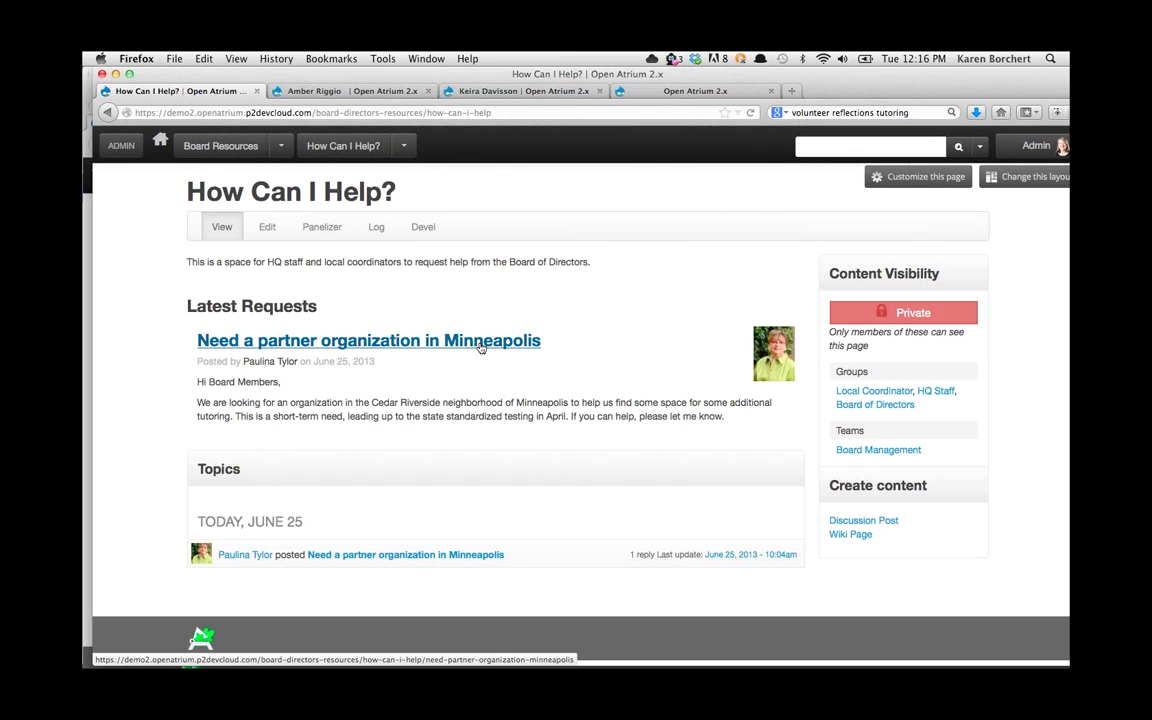
# Step: Open the 'Need a partner organization in Minneapolis' request from the How Can I Help? list
pyautogui.click(481, 347)
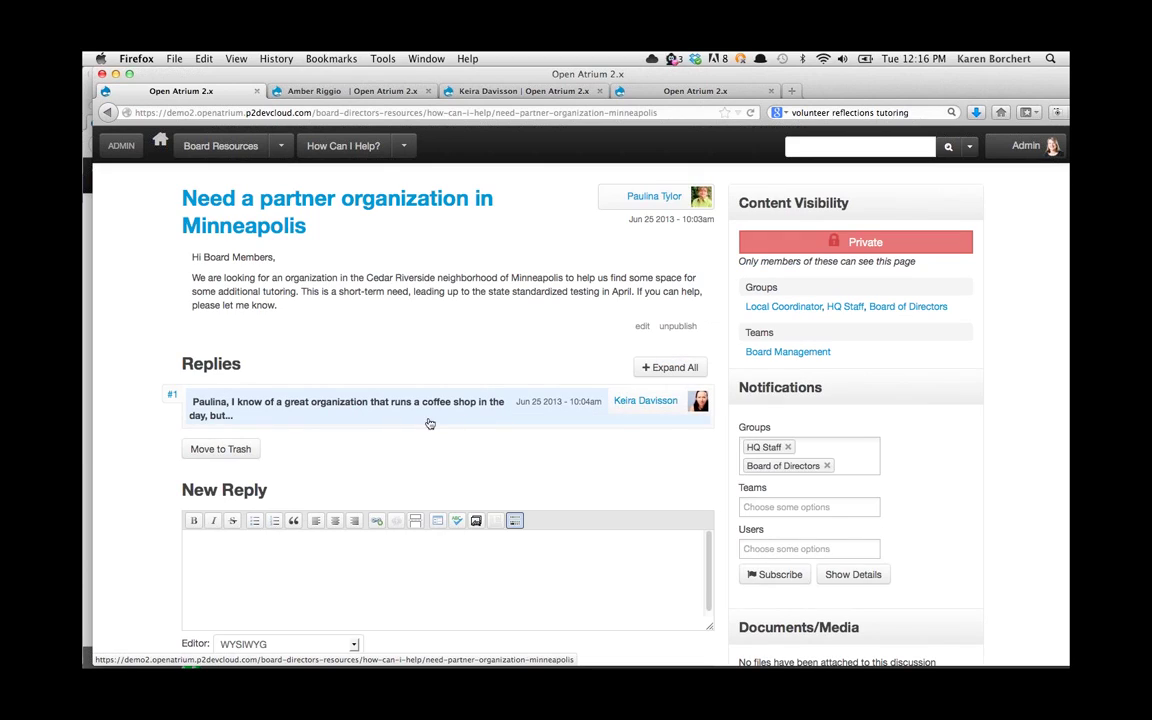
# Step: Expand reply #1 of the Minneapolis partner discussion, then return to Keynote on slide 35
pyautogui.click(224, 406)
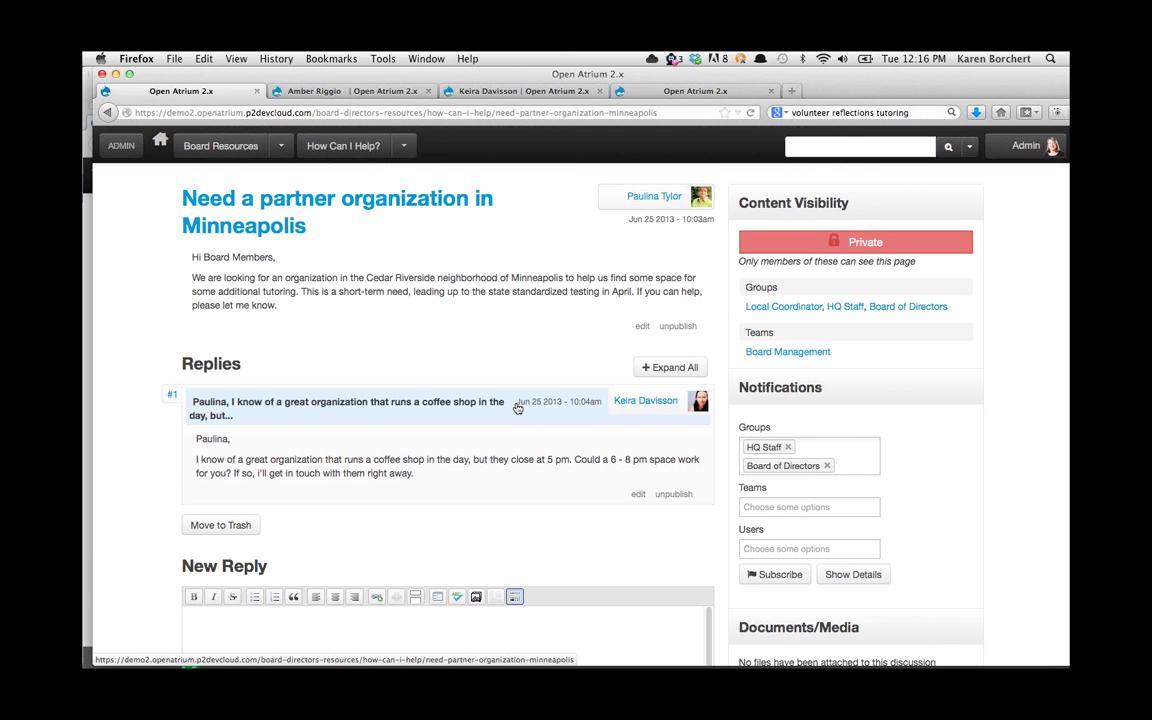
pyautogui.moveTo(385, 660)
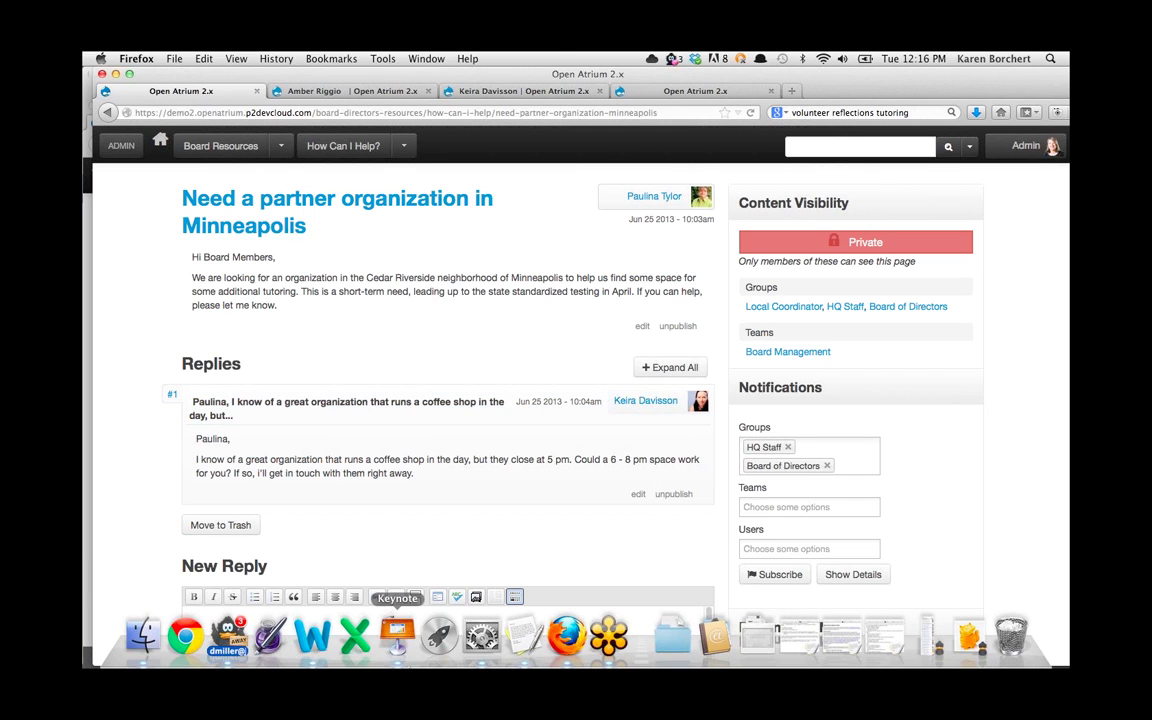
pyautogui.click(390, 652)
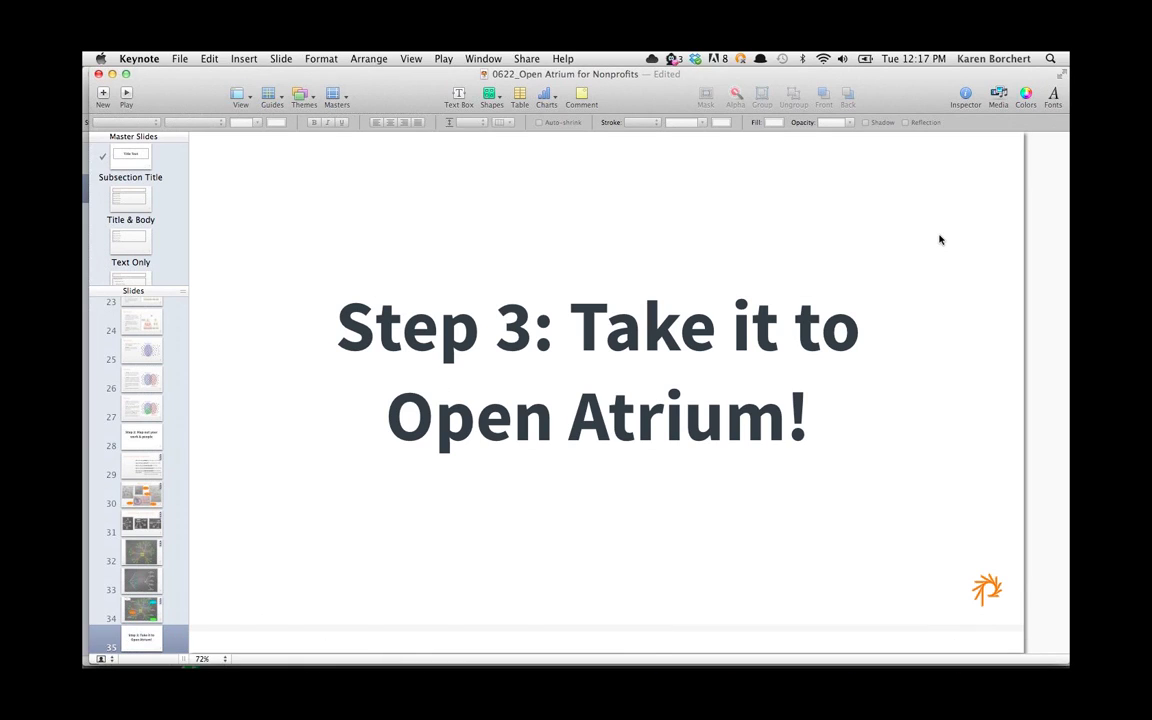
# Step: Play the slideshow from slide 35 and advance to slide 36, 'How to Get Started'
pyautogui.scroll(-5, 168, 511)
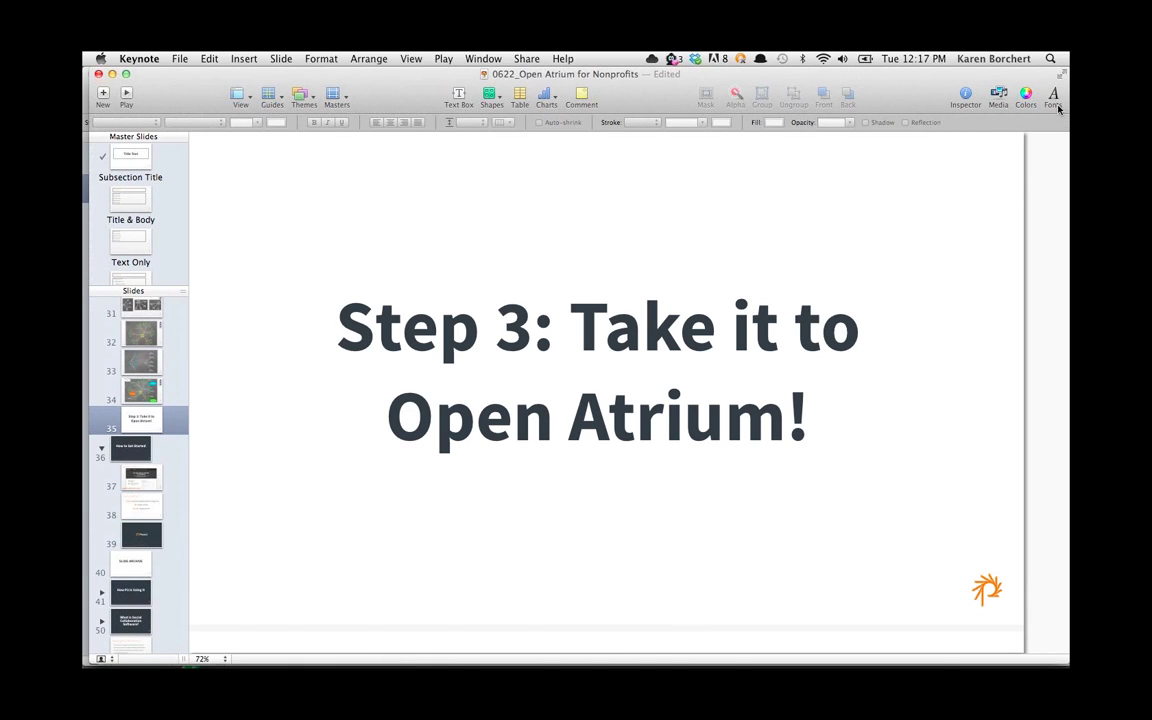
pyautogui.click(126, 95)
pyautogui.click(340, 307)
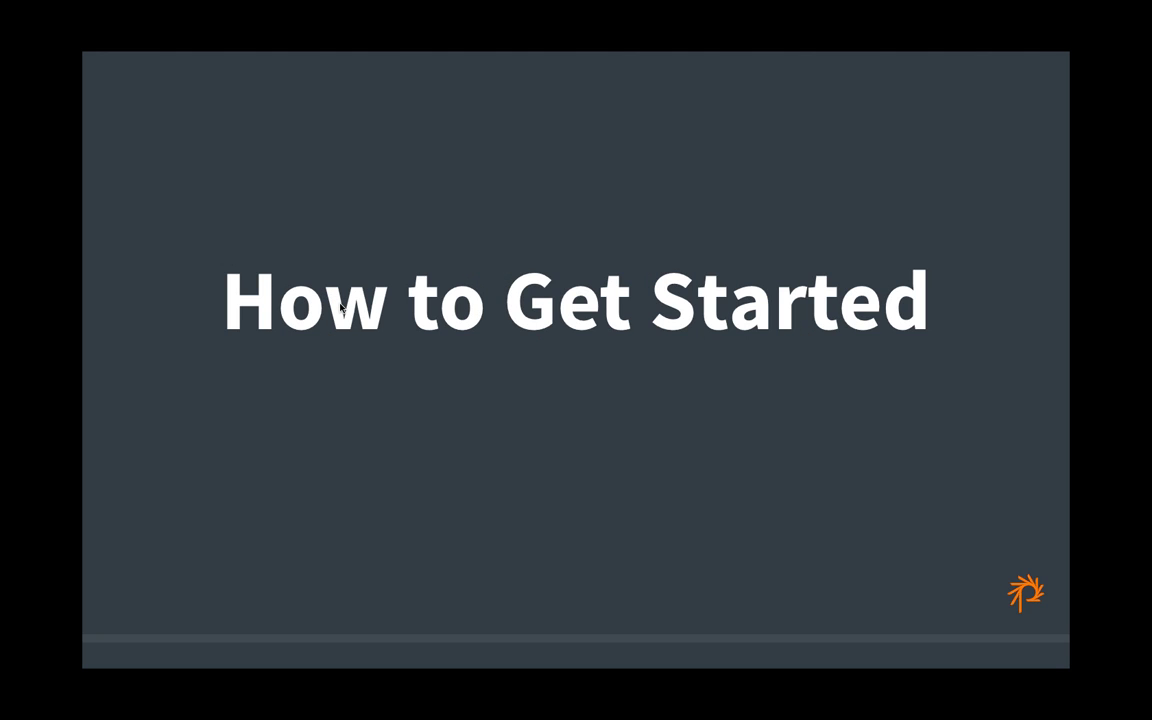
# Step: Move from the "Take it for a spin!" slide to the closing "Connect with us:" contact slide
pyautogui.click(340, 307)
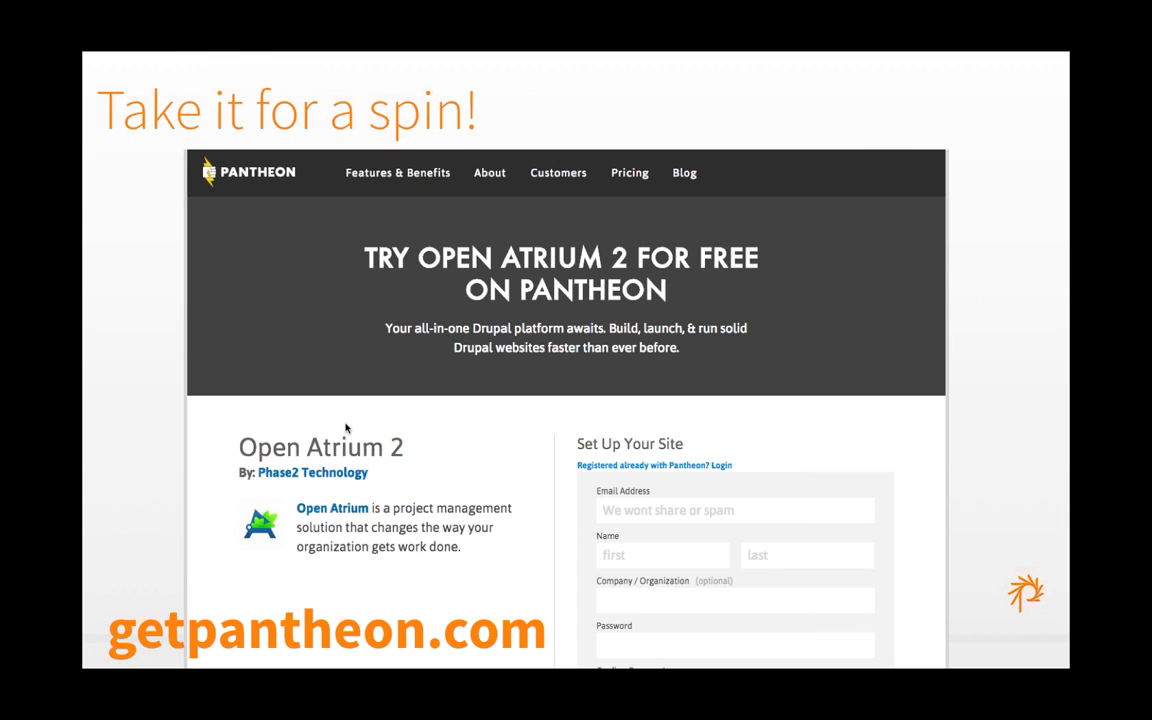
pyautogui.press('Right')
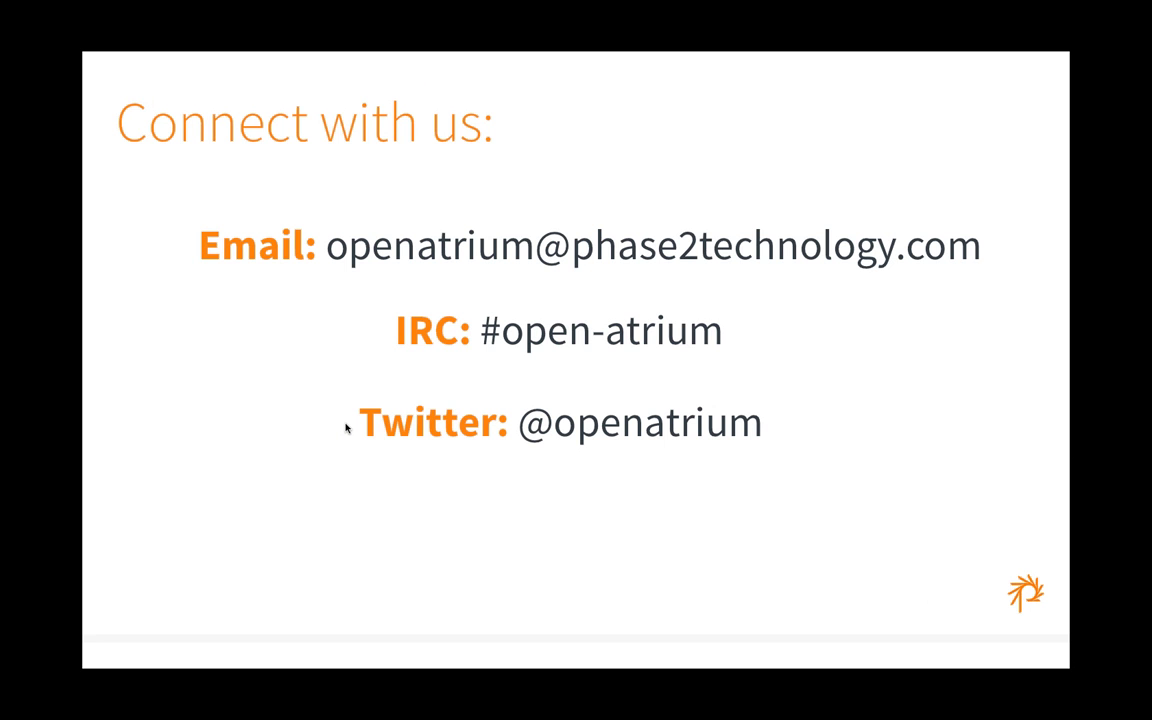